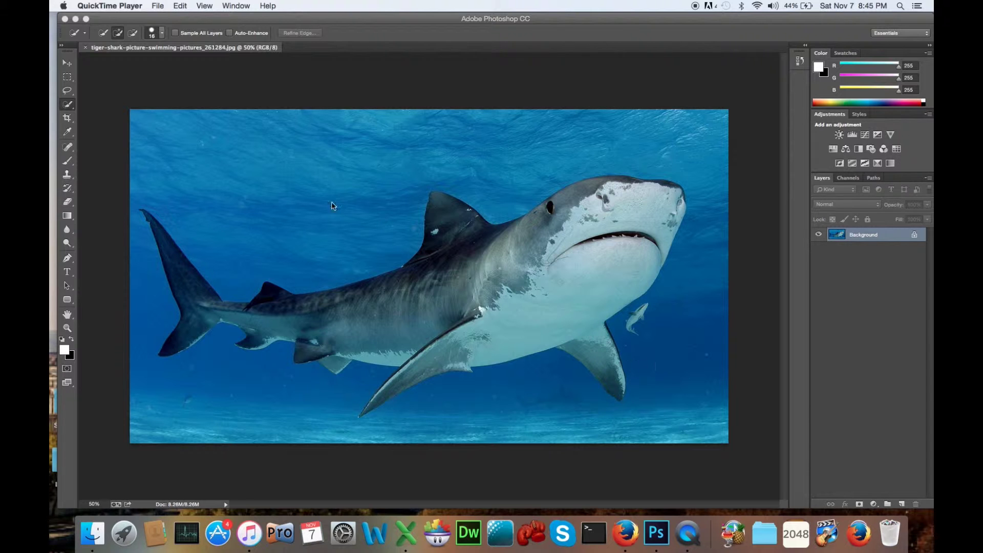
# With the Quick Selection Tool, select the shark's body from the tail fin to the head
pyautogui.click(69, 107)
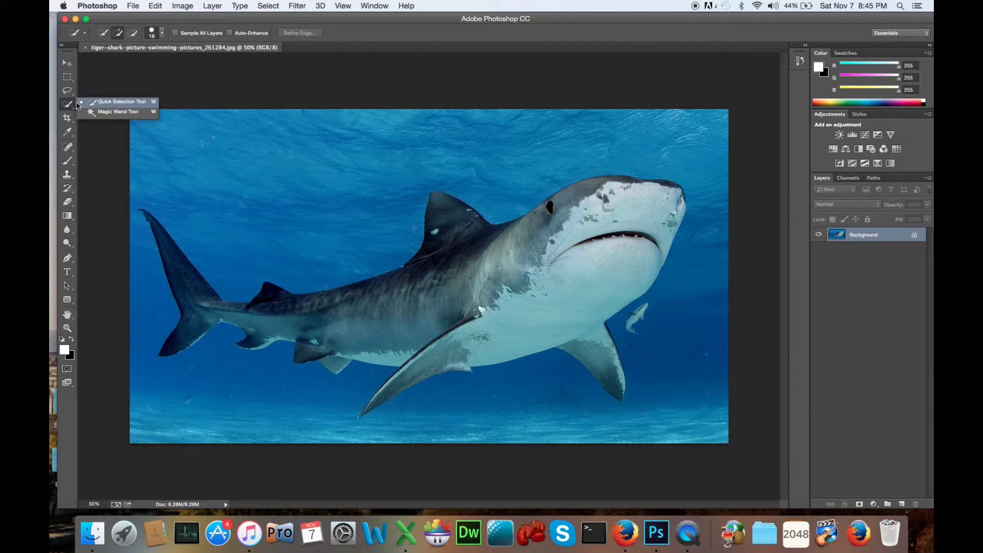
pyautogui.click(106, 102)
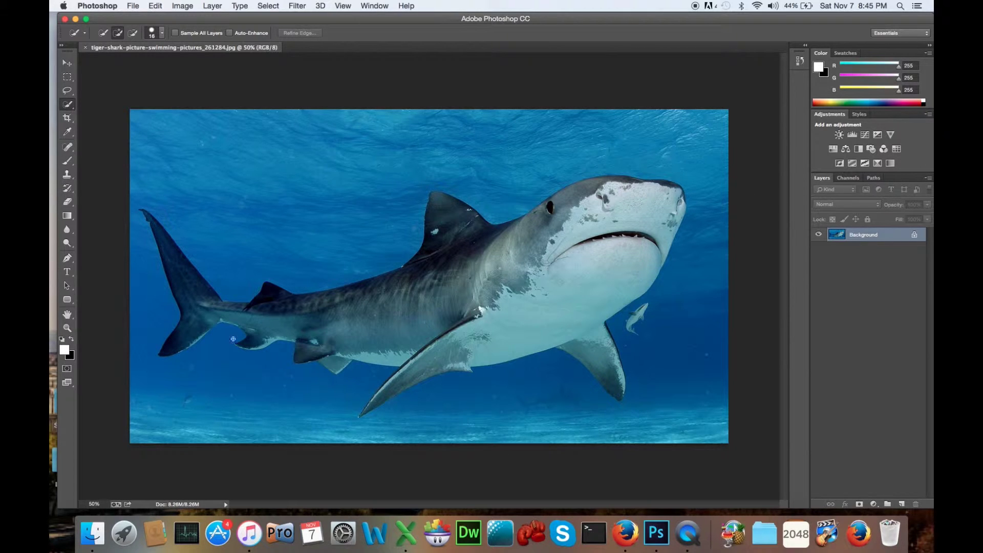
pyautogui.moveTo(147, 215)
pyautogui.mouseDown()
pyautogui.moveTo(191, 302)
pyautogui.moveTo(192, 324)
pyautogui.moveTo(259, 318)
pyautogui.moveTo(273, 294)
pyautogui.moveTo(289, 303)
pyautogui.moveTo(264, 342)
pyautogui.moveTo(297, 335)
pyautogui.moveTo(340, 361)
pyautogui.moveTo(364, 325)
pyautogui.moveTo(439, 318)
pyautogui.moveTo(446, 248)
pyautogui.moveTo(538, 265)
pyautogui.moveTo(635, 181)
pyautogui.mouseUp()
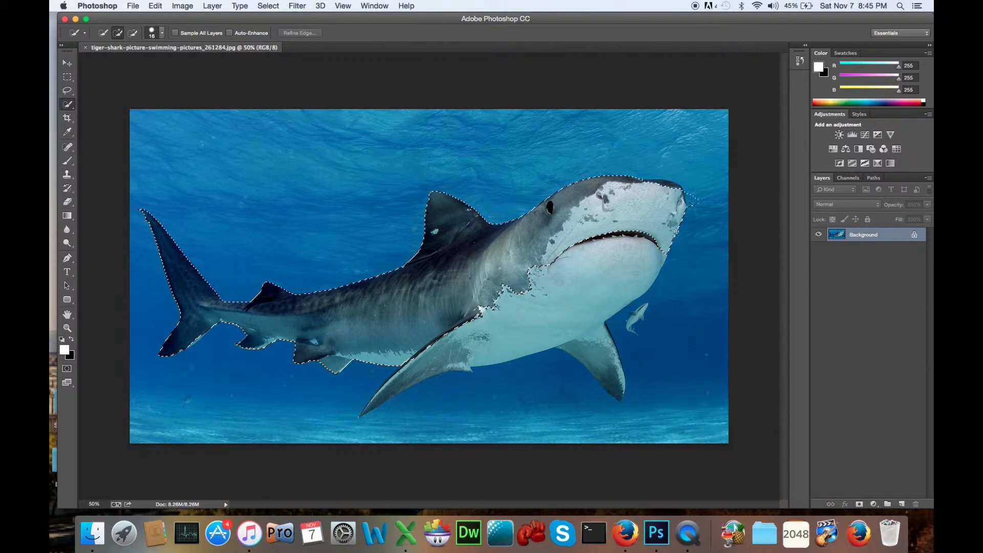
# Add the white belly and lower pectoral fin to the shark selection, using Subtract to fix spill
pyautogui.moveTo(669, 251)
pyautogui.mouseDown()
pyautogui.moveTo(642, 296)
pyautogui.moveTo(660, 224)
pyautogui.moveTo(679, 202)
pyautogui.moveTo(621, 319)
pyautogui.moveTo(598, 326)
pyautogui.moveTo(601, 366)
pyautogui.mouseUp()
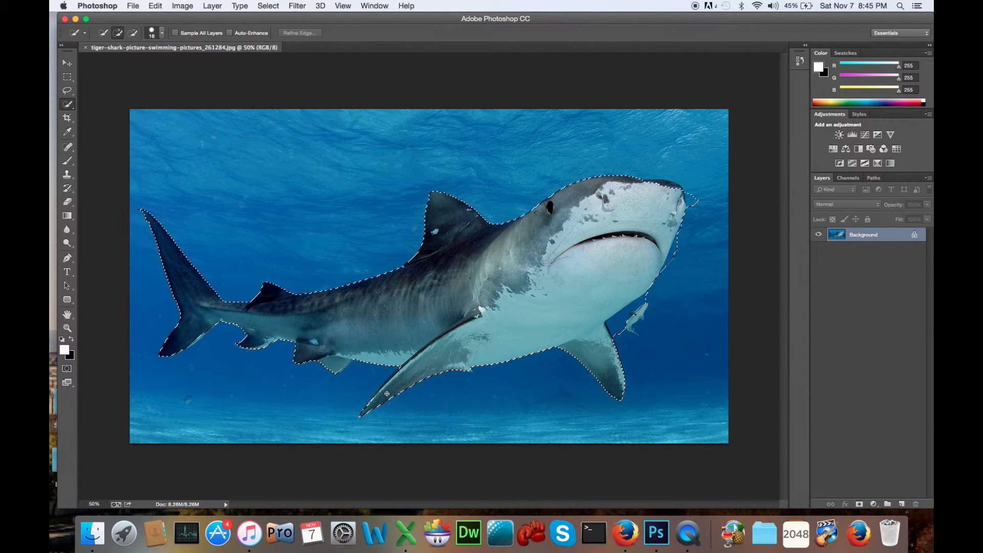
pyautogui.moveTo(386, 393); pyautogui.dragTo(378, 405)
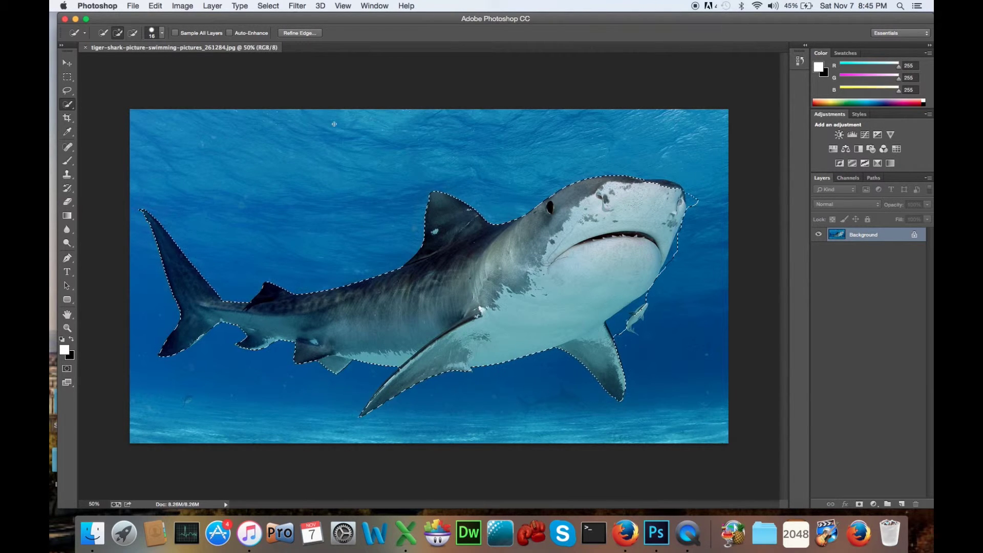
pyautogui.click(133, 33)
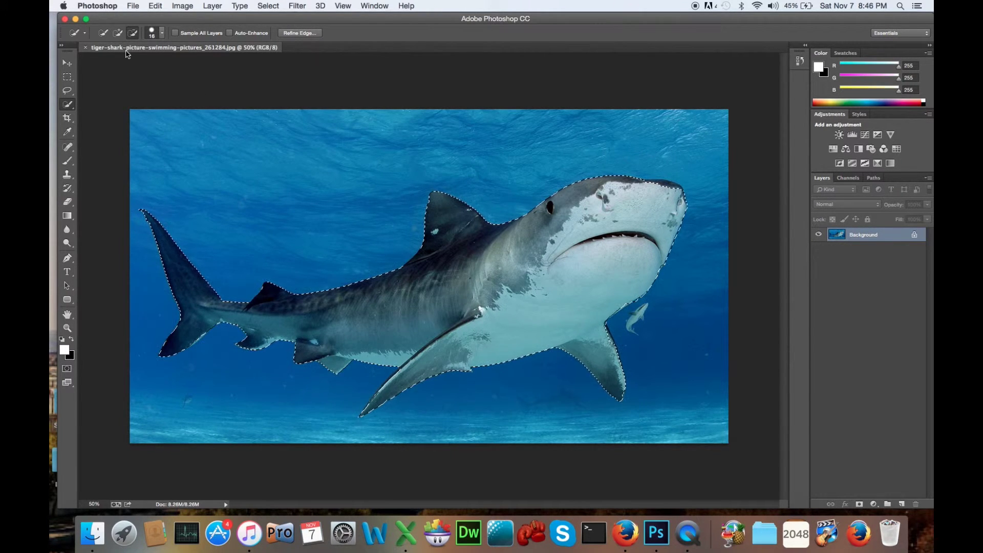
pyautogui.click(117, 33)
# Turn the shark selection into a layer mask that hides the water, then bring up the mask's options
pyautogui.click(858, 503)
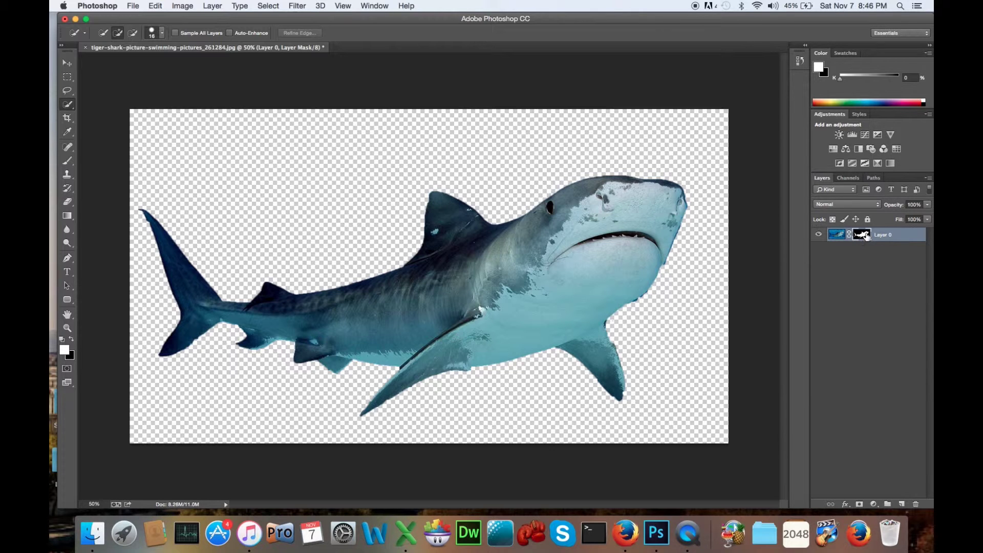
pyautogui.rightClick(864, 235)
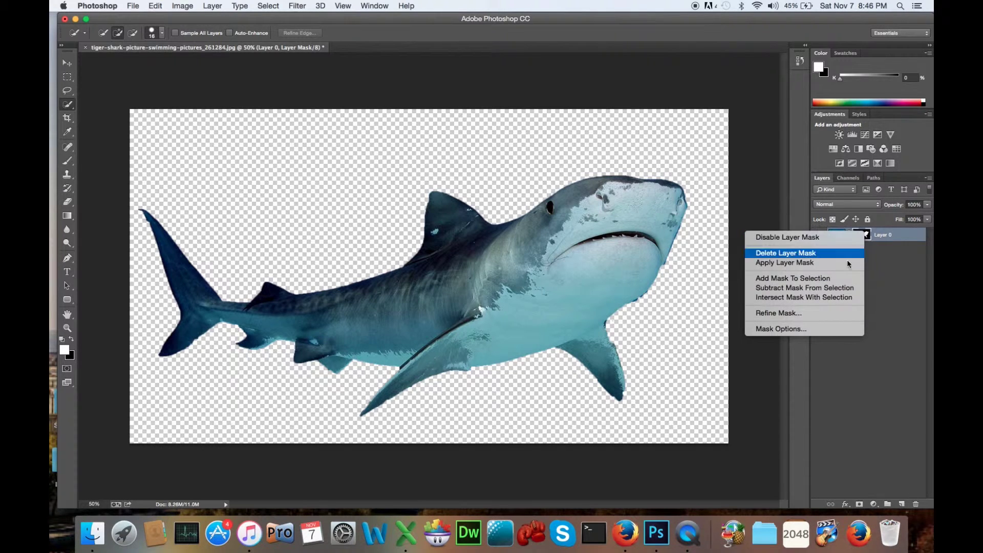
# Open Refine Mask for the shark's mask and preview it On White
pyautogui.click(769, 312)
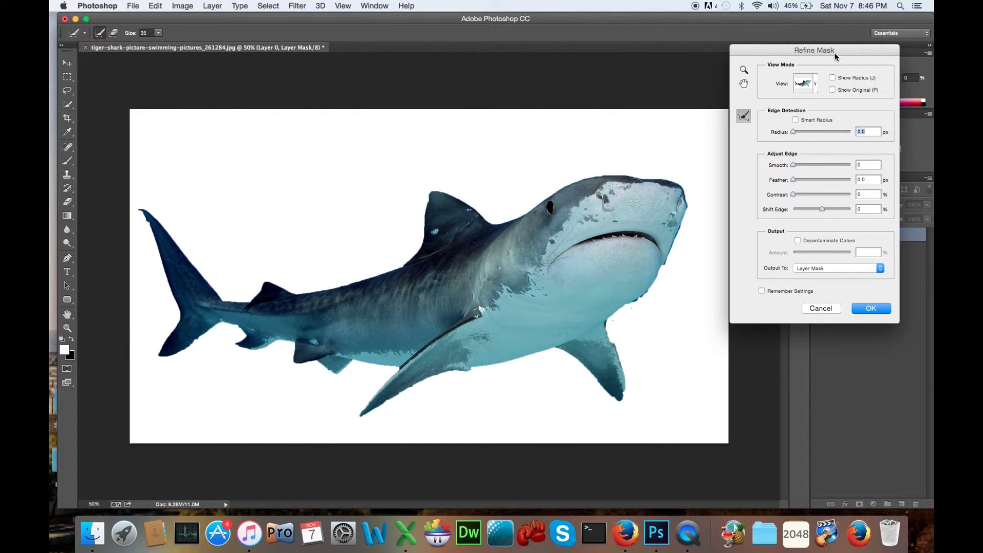
pyautogui.moveTo(819, 55); pyautogui.dragTo(850, 31)
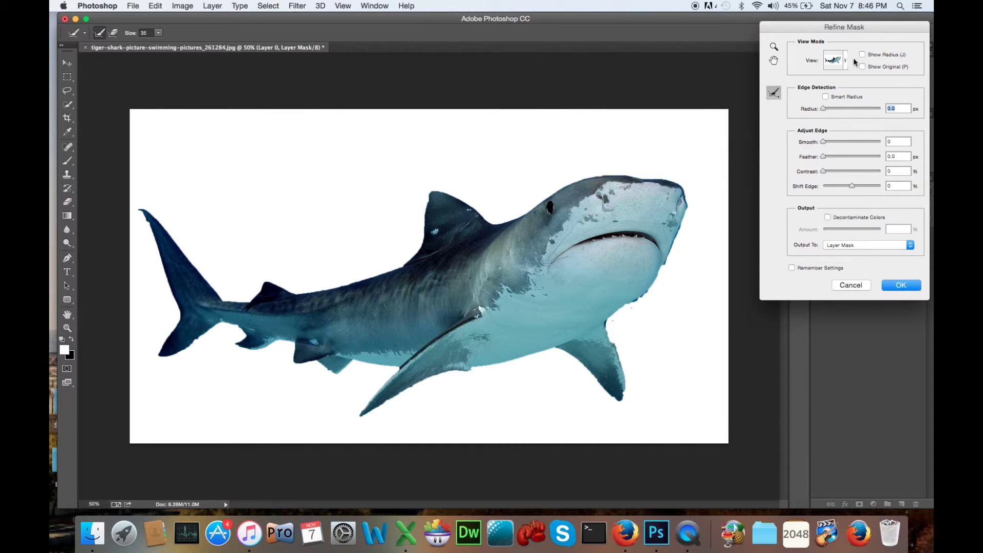
pyautogui.click(847, 61)
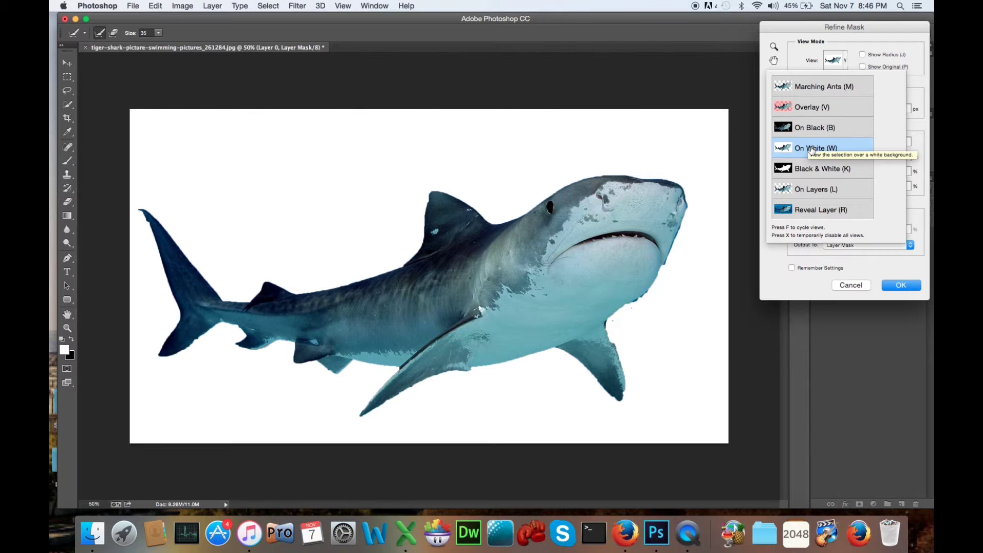
pyautogui.click(846, 61)
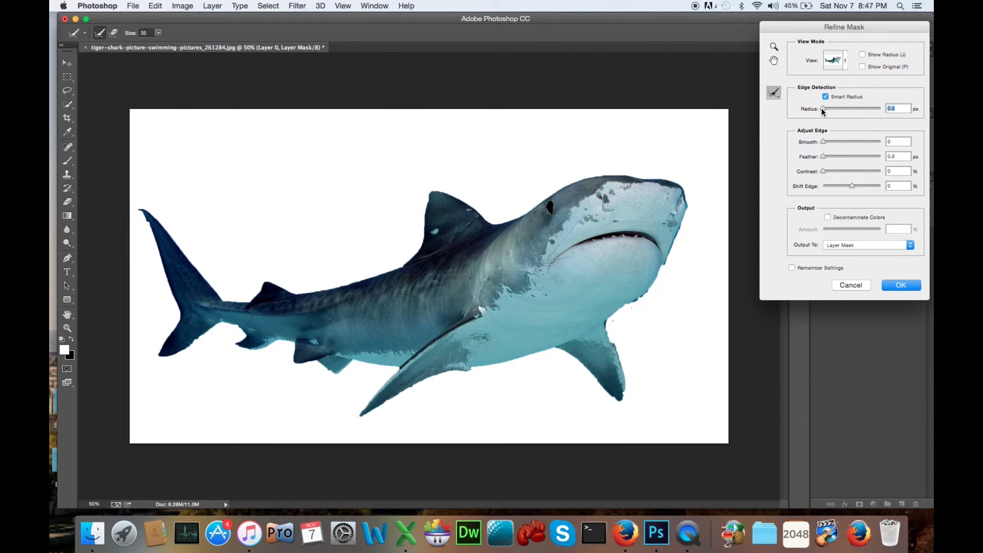
# Set Smart Radius 0.5 px, Smooth 2 and Feather 1.0 px for the mask edge
pyautogui.moveTo(823, 111); pyautogui.dragTo(826, 109)
pyautogui.moveTo(821, 141); pyautogui.dragTo(823, 142)
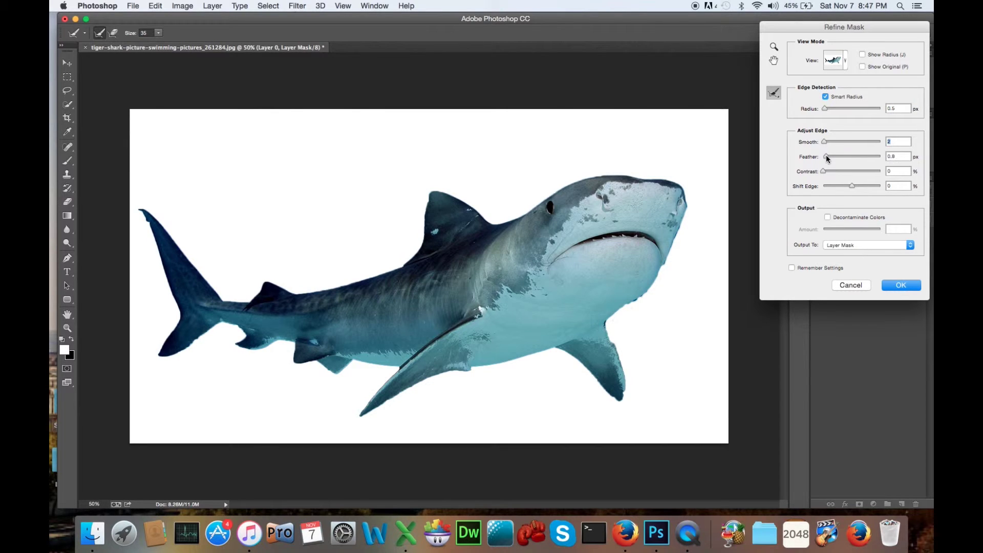
pyautogui.moveTo(824, 156); pyautogui.dragTo(828, 146)
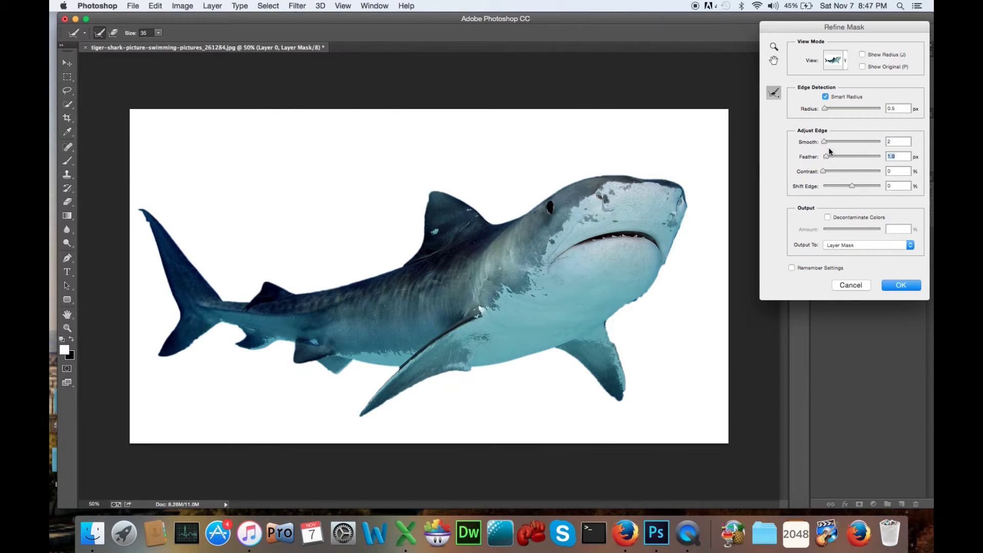
pyautogui.click(774, 98)
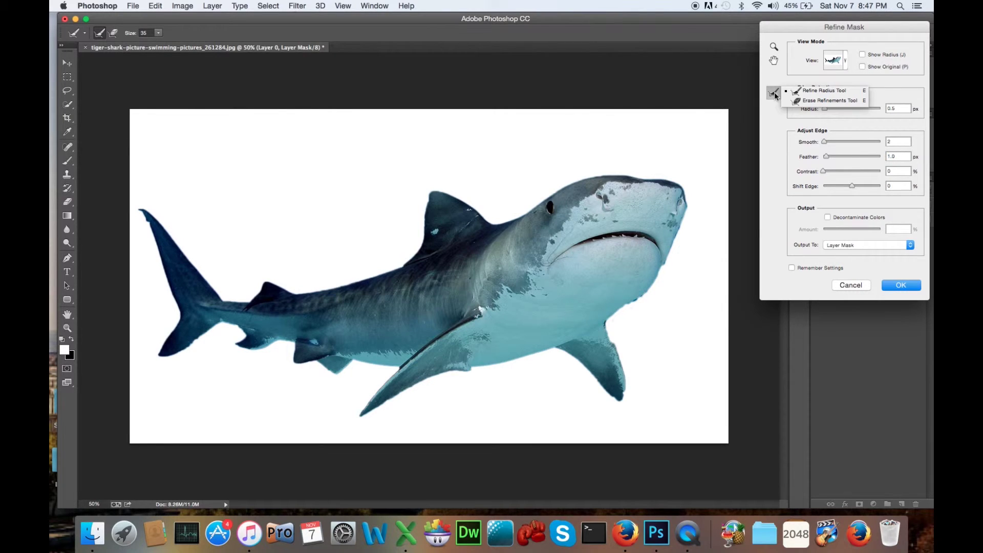
# Brush Refine Radius along the head, jaw, pectoral fin, lower fin, tail fin and dorsal fin edges
pyautogui.click(822, 90)
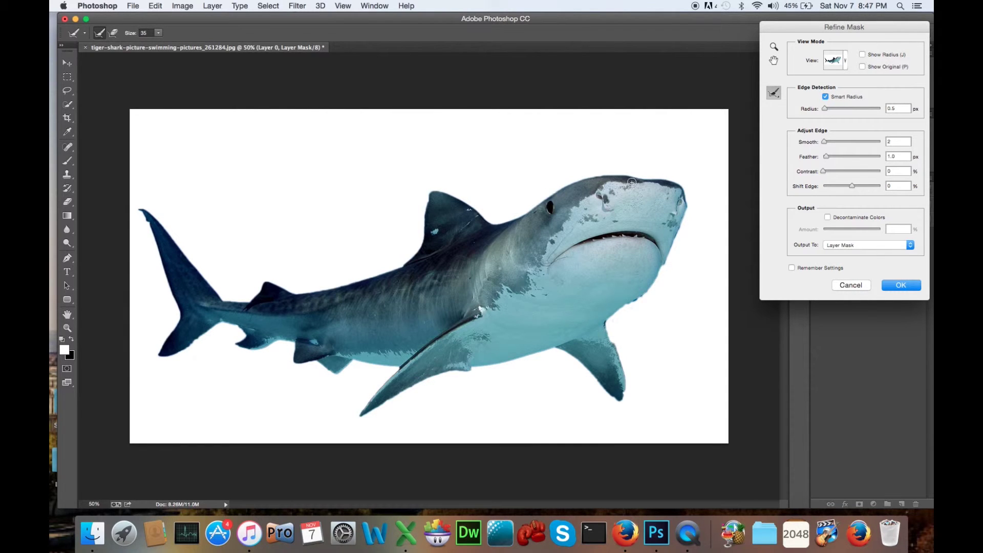
pyautogui.moveTo(627, 173)
pyautogui.mouseDown()
pyautogui.moveTo(679, 182)
pyautogui.moveTo(691, 214)
pyautogui.moveTo(669, 183)
pyautogui.moveTo(609, 173)
pyautogui.mouseUp()
pyautogui.moveTo(669, 250)
pyautogui.mouseDown()
pyautogui.moveTo(643, 299)
pyautogui.moveTo(609, 323)
pyautogui.moveTo(622, 311)
pyautogui.moveTo(609, 338)
pyautogui.moveTo(624, 390)
pyautogui.moveTo(625, 361)
pyautogui.moveTo(619, 400)
pyautogui.mouseUp()
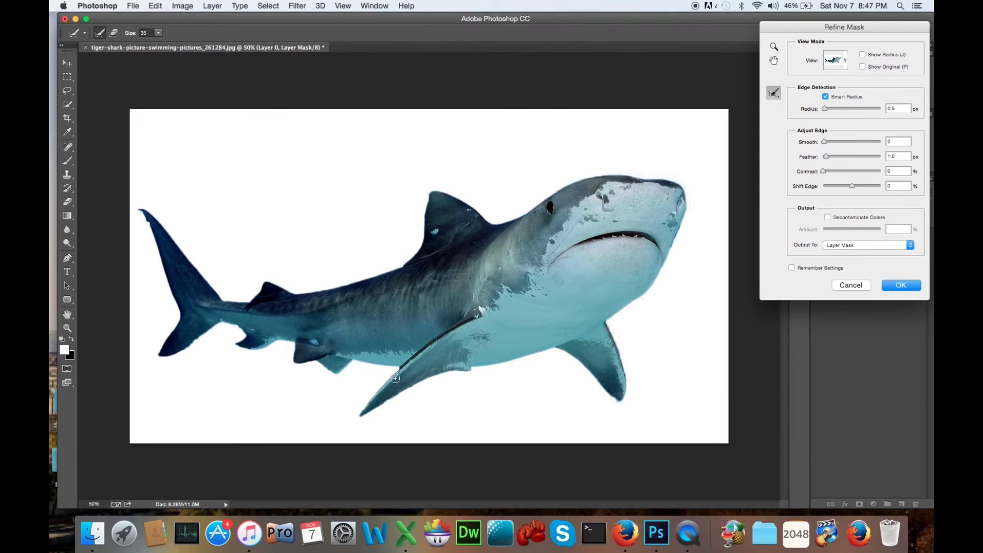
pyautogui.moveTo(395, 378)
pyautogui.mouseDown()
pyautogui.moveTo(356, 422)
pyautogui.moveTo(426, 383)
pyautogui.moveTo(361, 414)
pyautogui.moveTo(368, 401)
pyautogui.moveTo(370, 411)
pyautogui.moveTo(455, 379)
pyautogui.mouseUp()
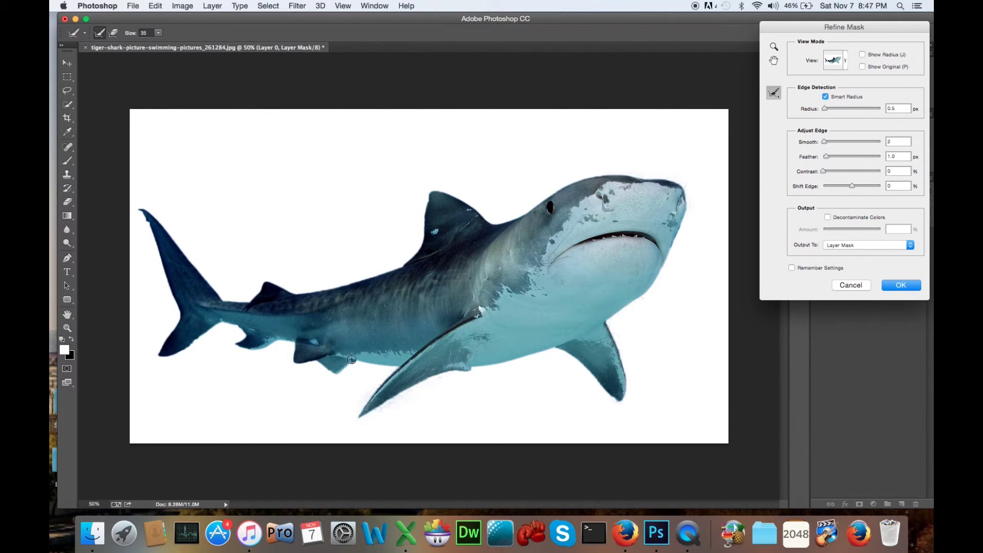
pyautogui.moveTo(352, 360)
pyautogui.mouseDown()
pyautogui.moveTo(337, 373)
pyautogui.moveTo(314, 356)
pyautogui.moveTo(332, 381)
pyautogui.moveTo(352, 365)
pyautogui.mouseUp()
pyautogui.moveTo(211, 326)
pyautogui.mouseDown()
pyautogui.moveTo(156, 355)
pyautogui.moveTo(176, 320)
pyautogui.moveTo(166, 277)
pyautogui.moveTo(177, 308)
pyautogui.moveTo(170, 286)
pyautogui.mouseUp()
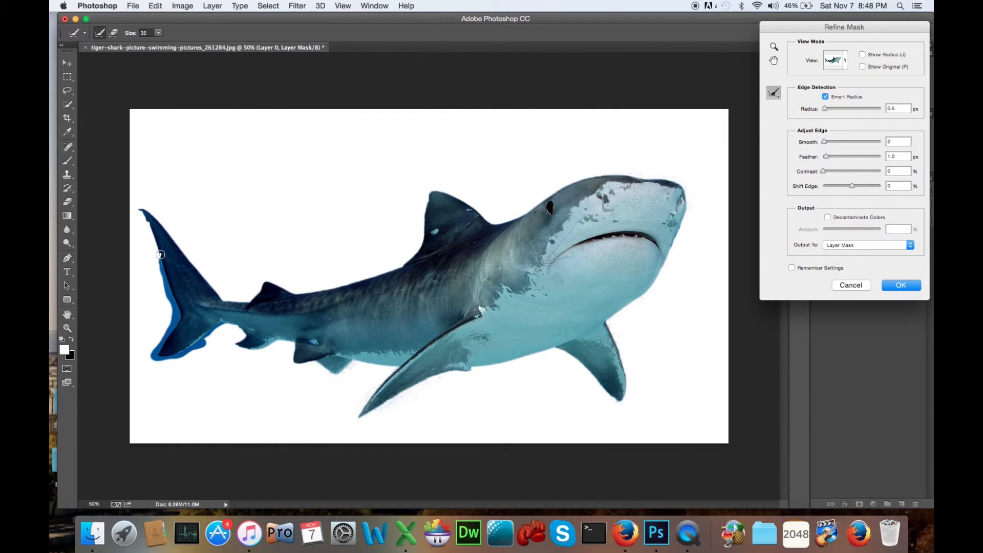
pyautogui.moveTo(160, 254)
pyautogui.mouseDown()
pyautogui.moveTo(140, 211)
pyautogui.moveTo(166, 290)
pyautogui.moveTo(140, 207)
pyautogui.moveTo(149, 210)
pyautogui.moveTo(138, 207)
pyautogui.moveTo(167, 236)
pyautogui.moveTo(153, 207)
pyautogui.moveTo(182, 255)
pyautogui.moveTo(171, 233)
pyautogui.moveTo(224, 301)
pyautogui.moveTo(248, 313)
pyautogui.mouseUp()
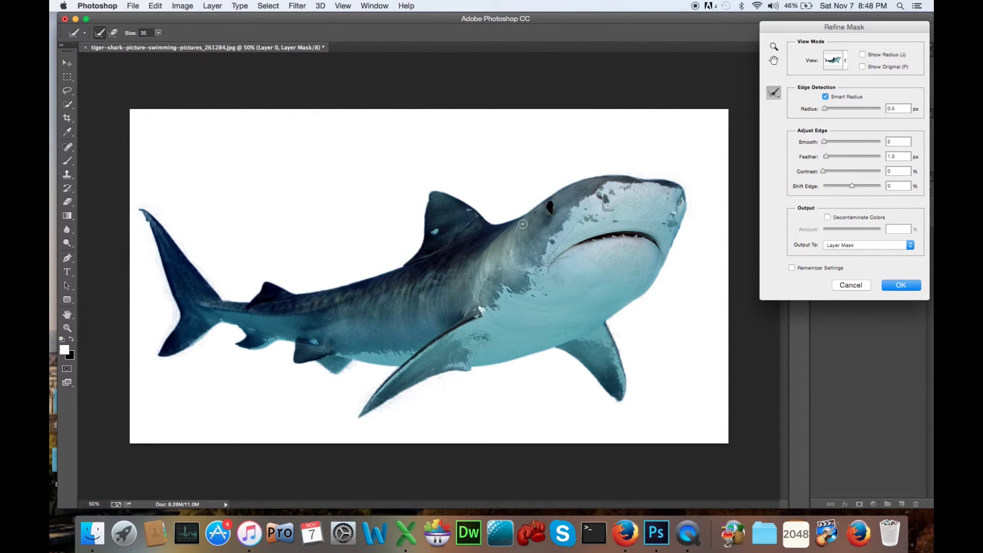
pyautogui.moveTo(432, 194)
pyautogui.mouseDown()
pyautogui.moveTo(506, 229)
pyautogui.moveTo(439, 190)
pyautogui.moveTo(404, 270)
pyautogui.mouseUp()
# Check the cut-out shark On Black, then switch the preview back to On White
pyautogui.click(846, 58)
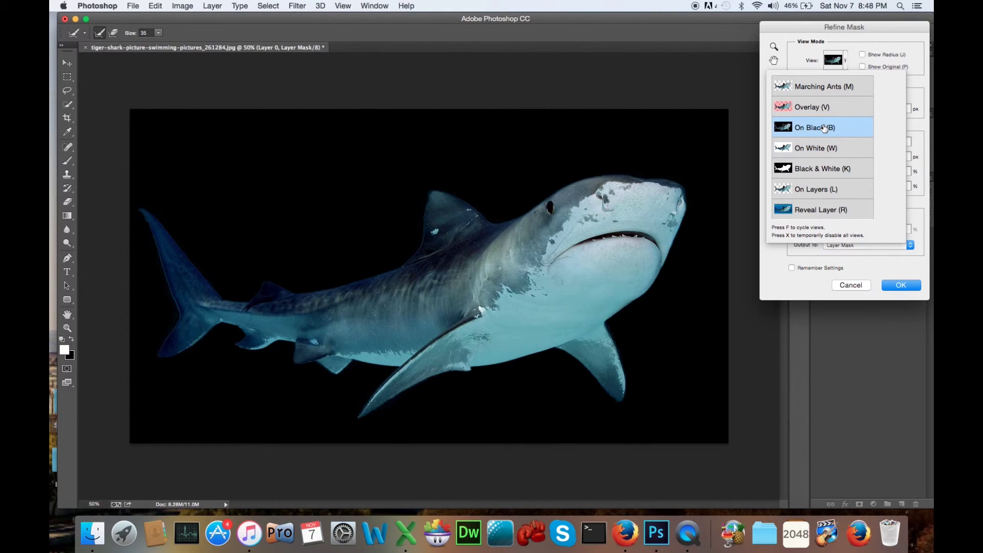
pyautogui.click(819, 58)
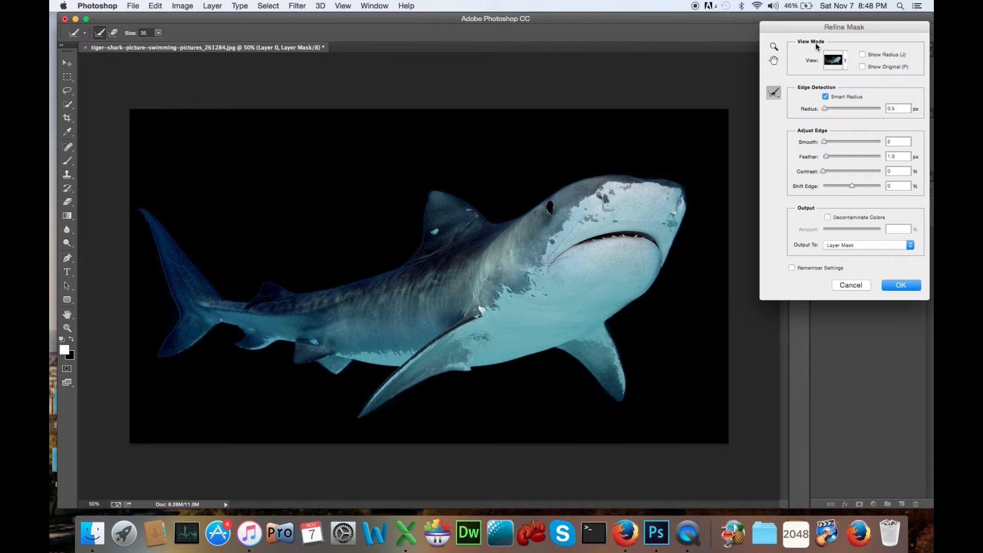
pyautogui.click(846, 60)
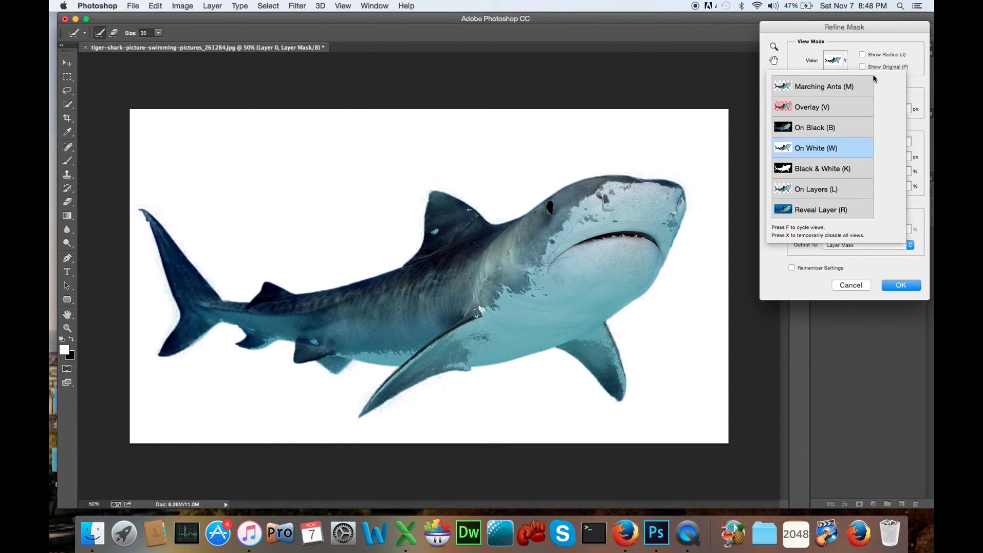
pyautogui.click(891, 37)
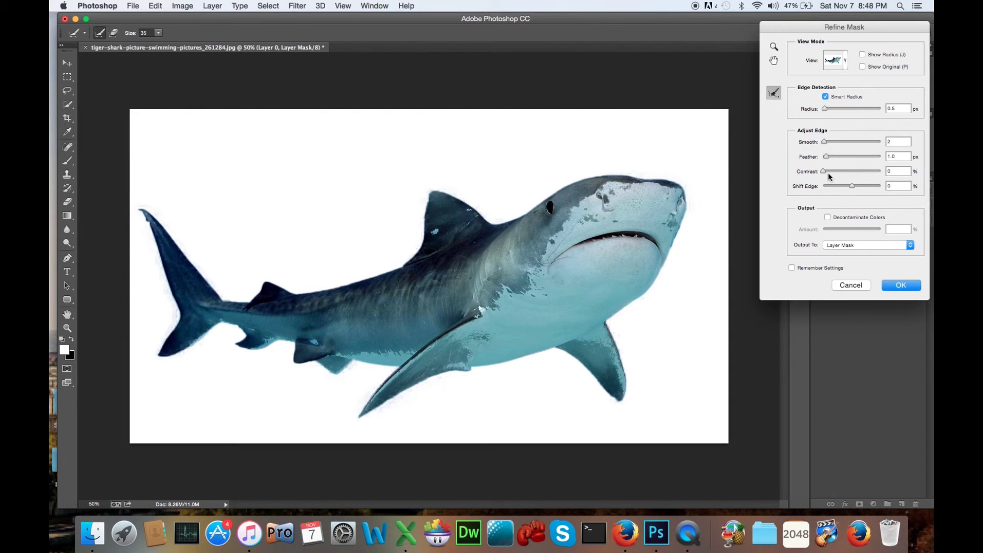
# Raise edge Contrast to 75% and leave Shift Edge at 0 after testing it
pyautogui.moveTo(828, 175); pyautogui.dragTo(782, 175)
pyautogui.moveTo(863, 169); pyautogui.dragTo(888, 174)
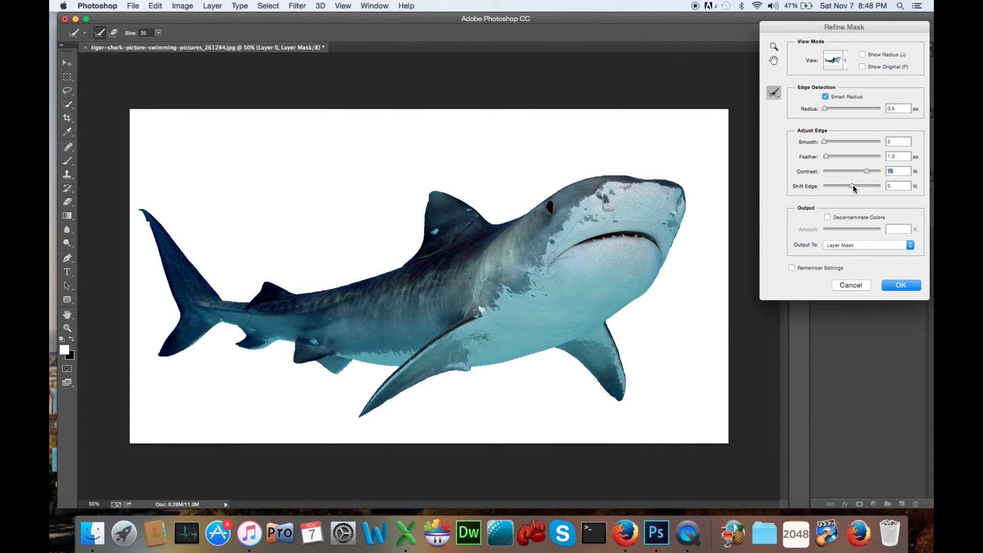
pyautogui.moveTo(851, 186); pyautogui.dragTo(889, 196)
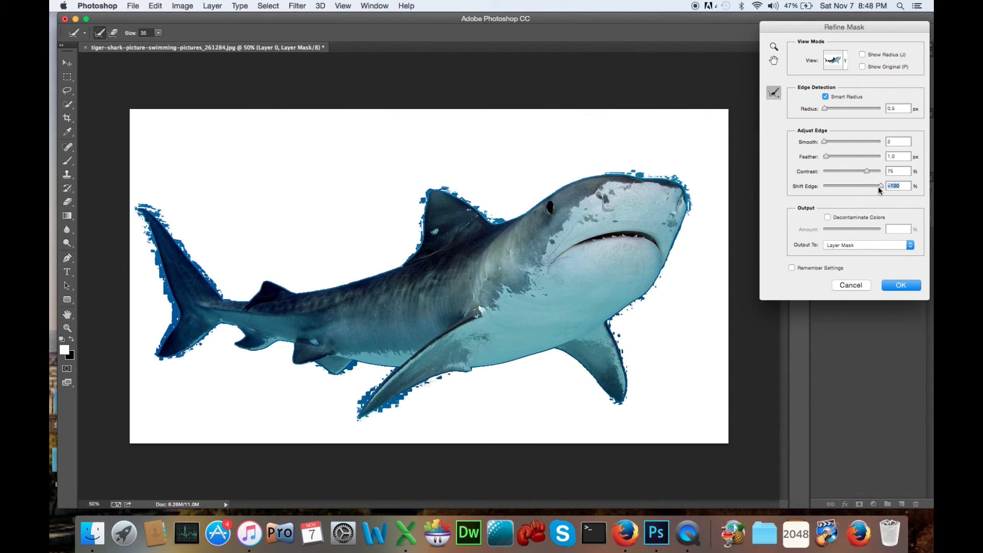
pyautogui.moveTo(878, 186); pyautogui.dragTo(852, 191)
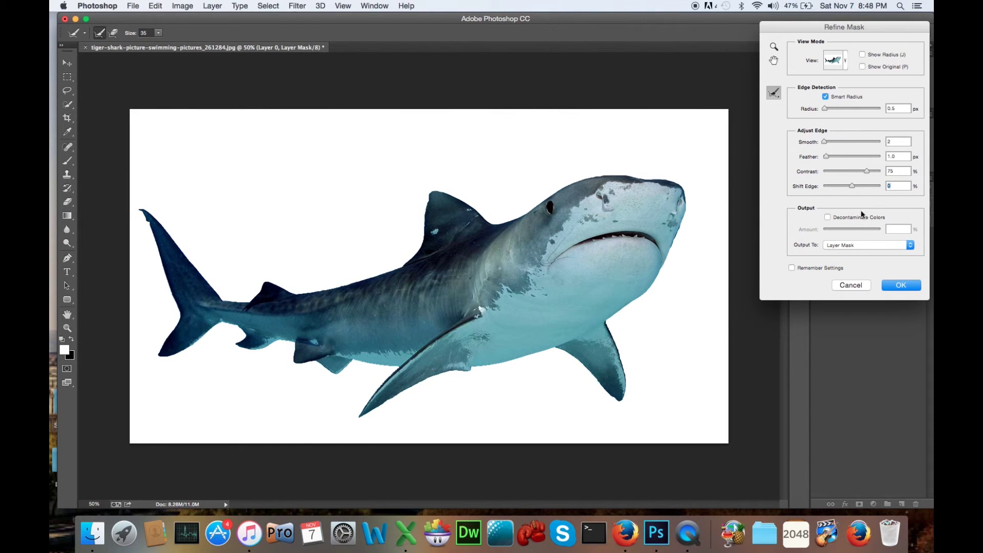
# Confirm the Refine Mask settings with OK, applying the refined mask to Layer 0
pyautogui.click(899, 286)
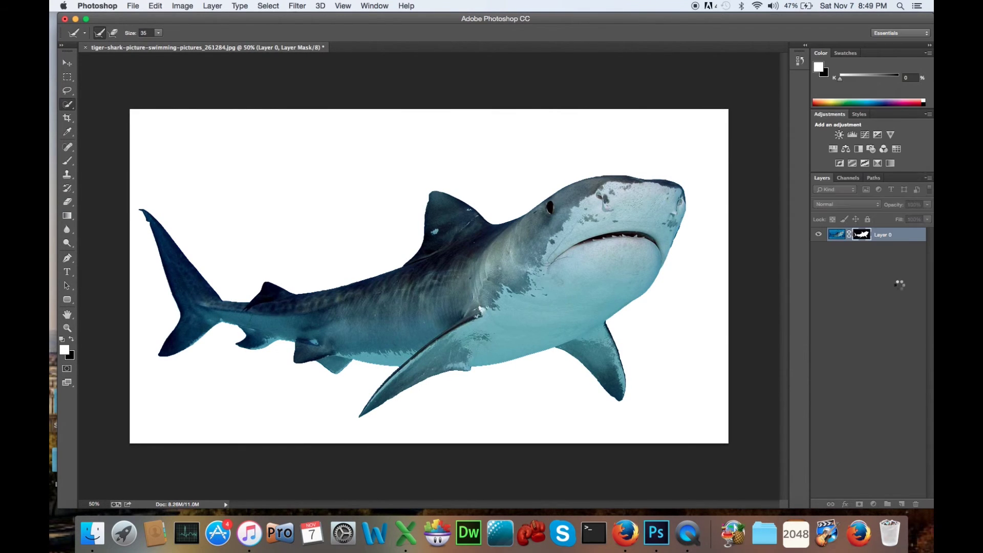